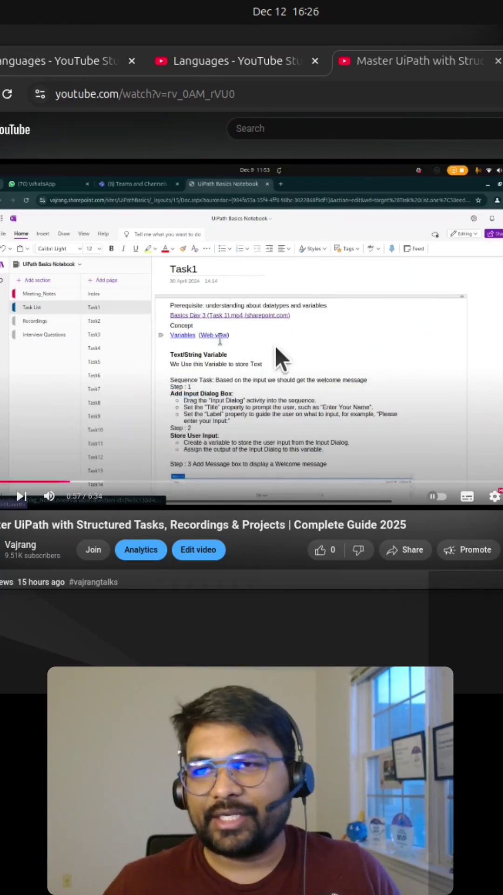
{"action": "left_click", "coordinate": [495, 496]}
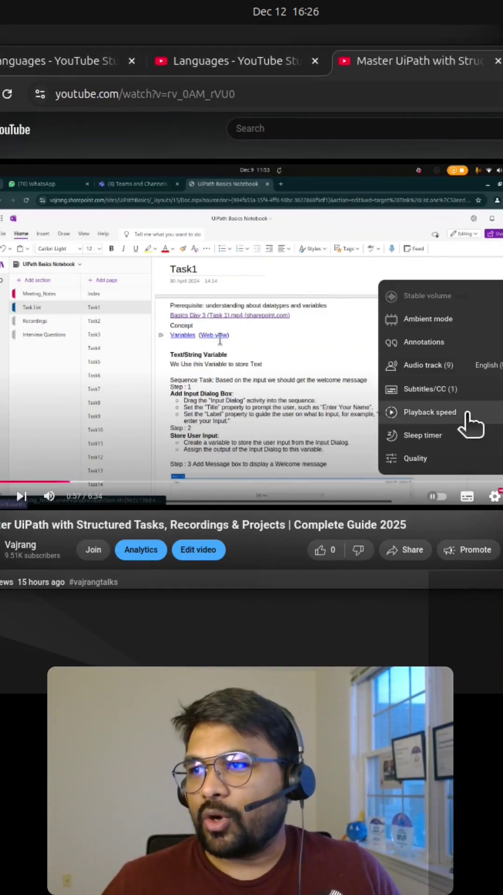
{"action": "left_click", "coordinate": [458, 371]}
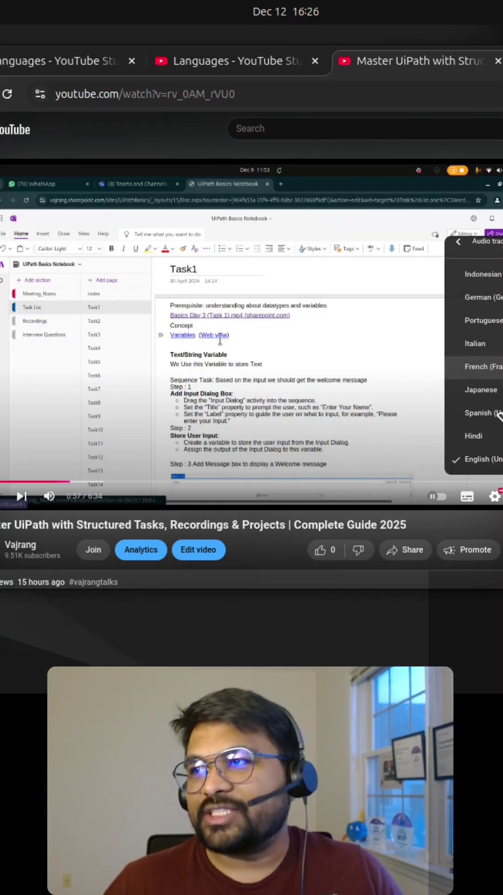
{"action": "scroll", "coordinate": [252, 350], "scroll_direction": "down", "scroll_amount": 3}
{"action": "scroll", "coordinate": [252, 350], "scroll_direction": "up", "scroll_amount": 3}
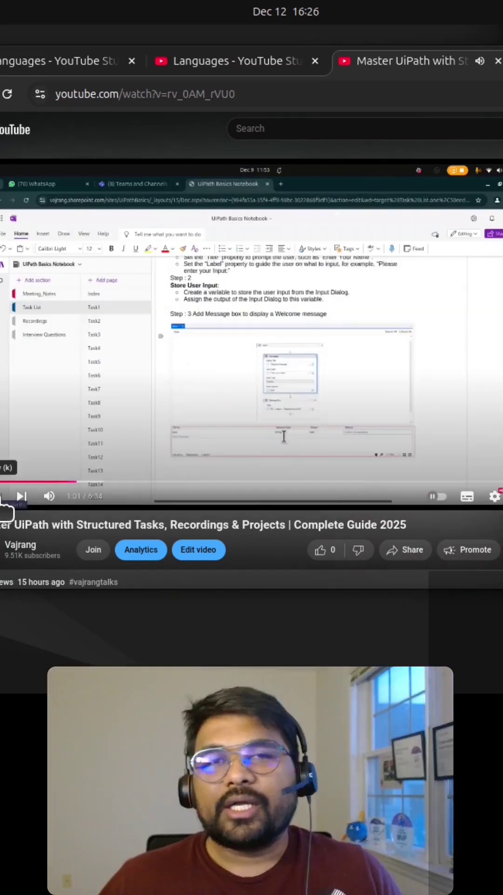
{"action": "left_click", "coordinate": [496, 496]}
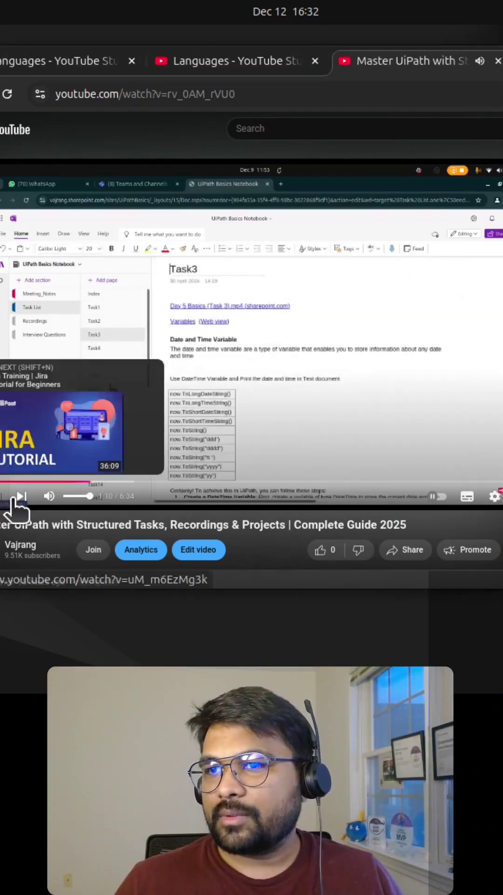